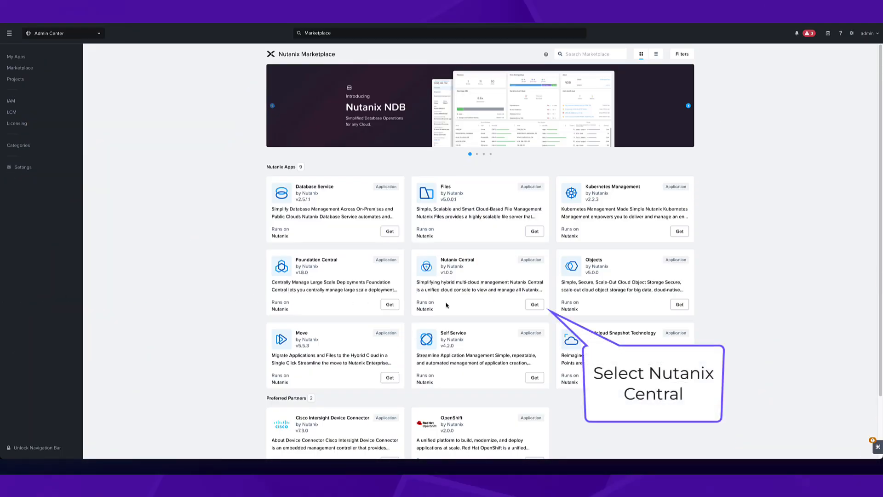
Start deploying Nutanix Central from the Marketplace and set its FQDN to nconprem-10-101-80-201.ccpnx.com.
{"action": "left_click", "coordinate": [532, 305]}
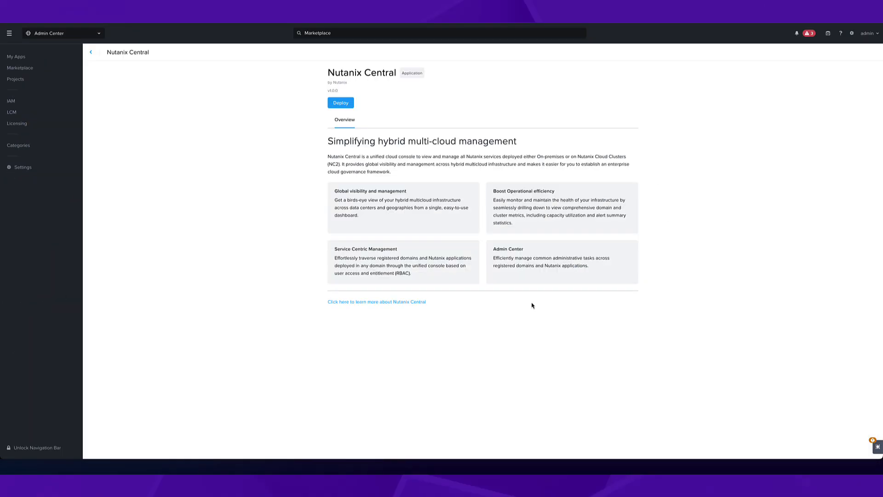
{"action": "left_click", "coordinate": [338, 105]}
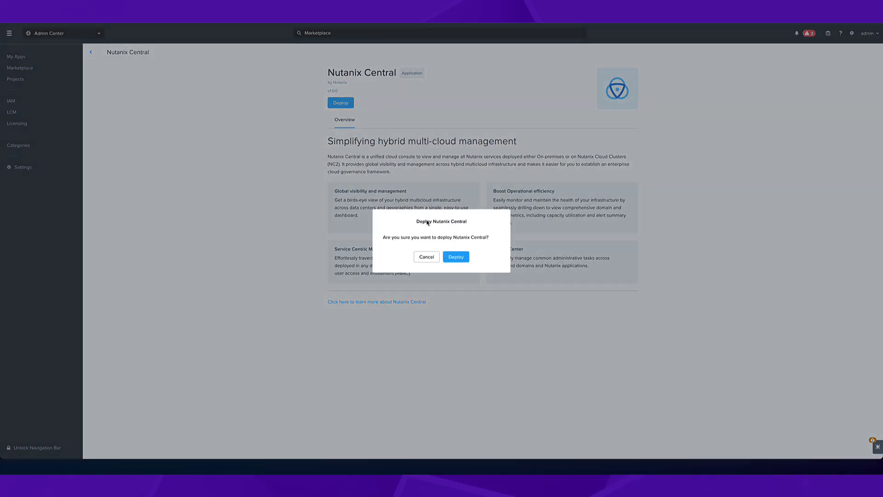
{"action": "left_click", "coordinate": [461, 258]}
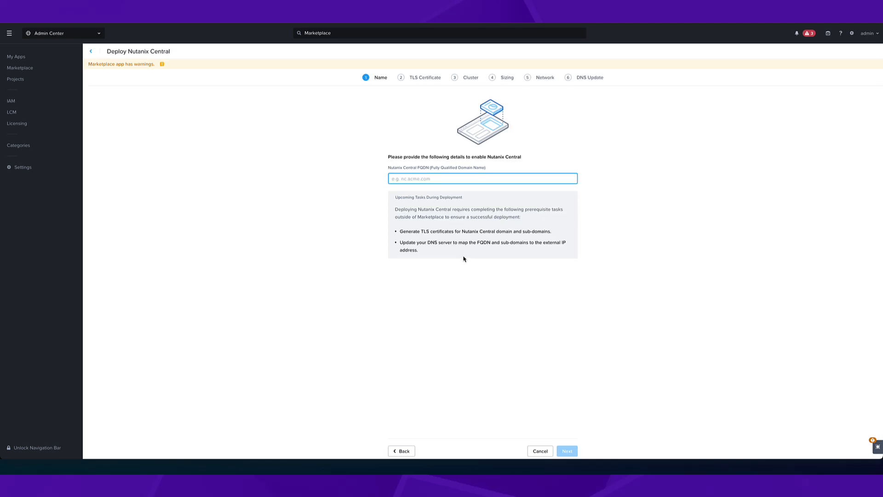
{"action": "type", "text": "nconprem-10-101-80-201.ccpnx.com"}
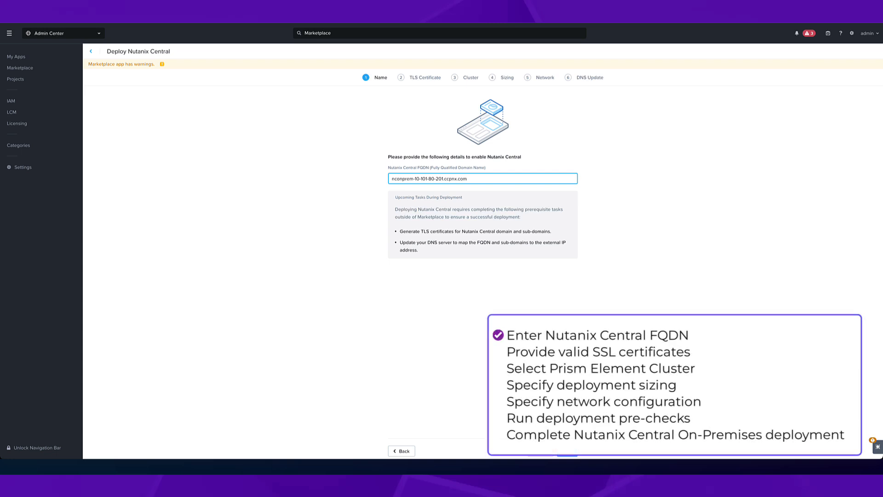
{"action": "left_click", "coordinate": [566, 450]}
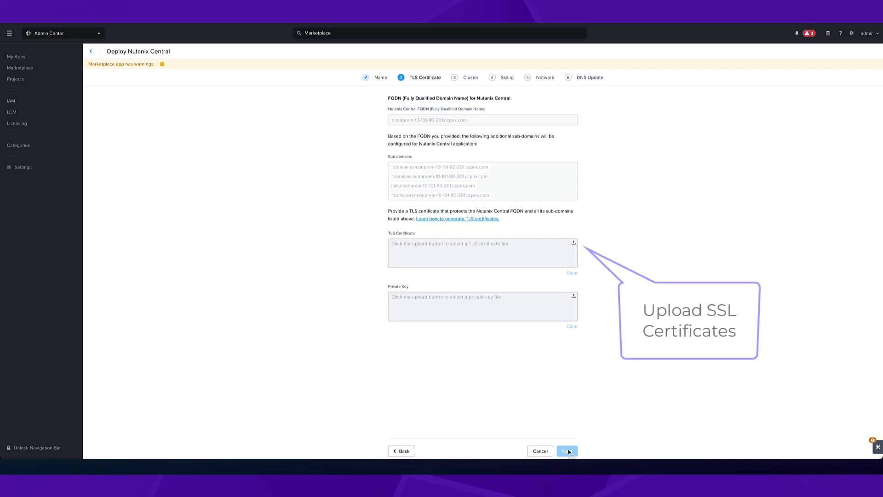
Upload pc-201-cert.txt as the TLS certificate and pc-201-key.txt as the private key, and continue to the cluster stage.
{"action": "left_click", "coordinate": [573, 243]}
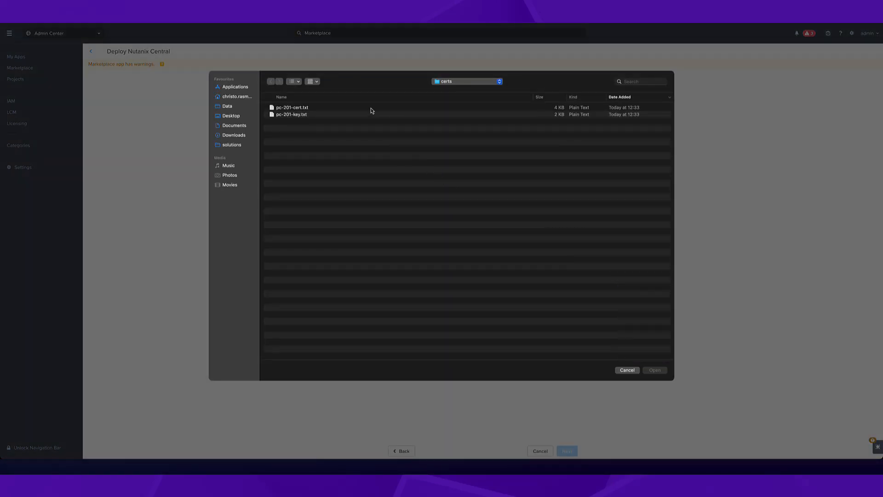
{"action": "double_click", "coordinate": [371, 107]}
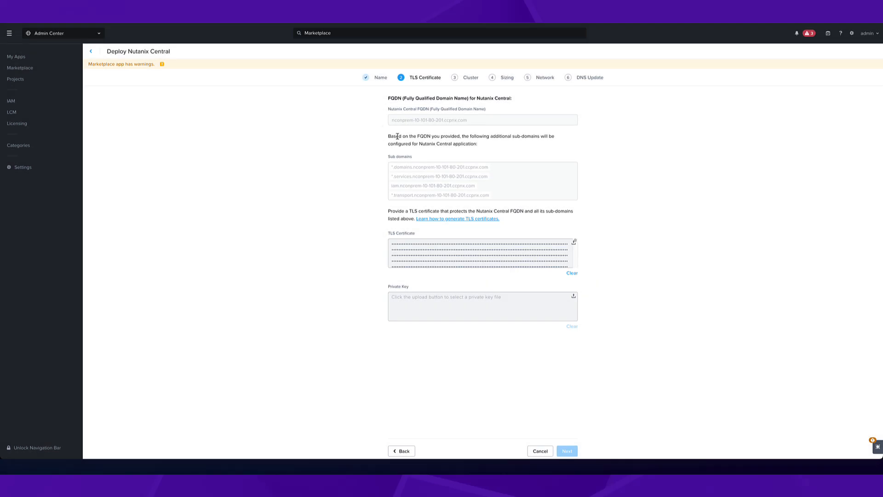
{"action": "left_click", "coordinate": [574, 299]}
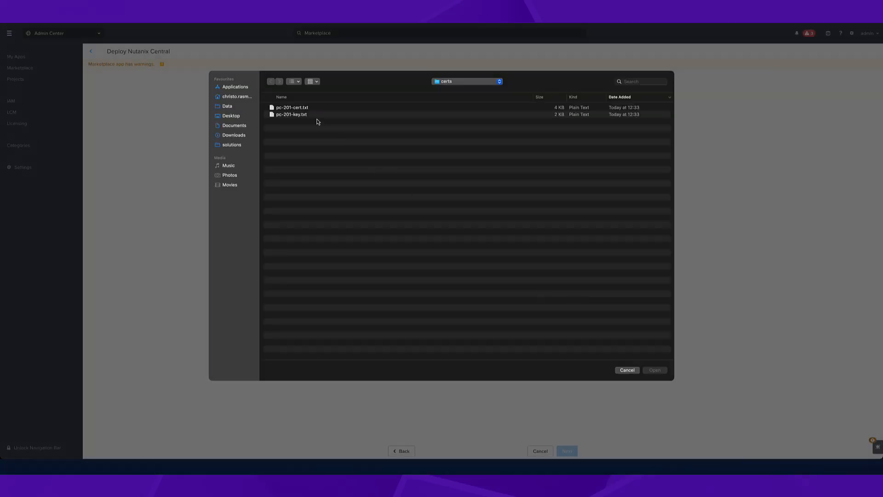
{"action": "double_click", "coordinate": [312, 115]}
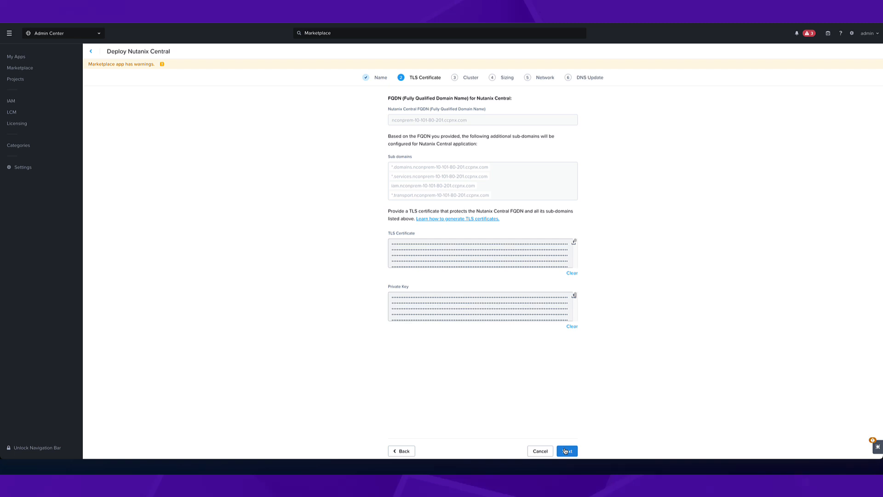
{"action": "left_click", "coordinate": [566, 450]}
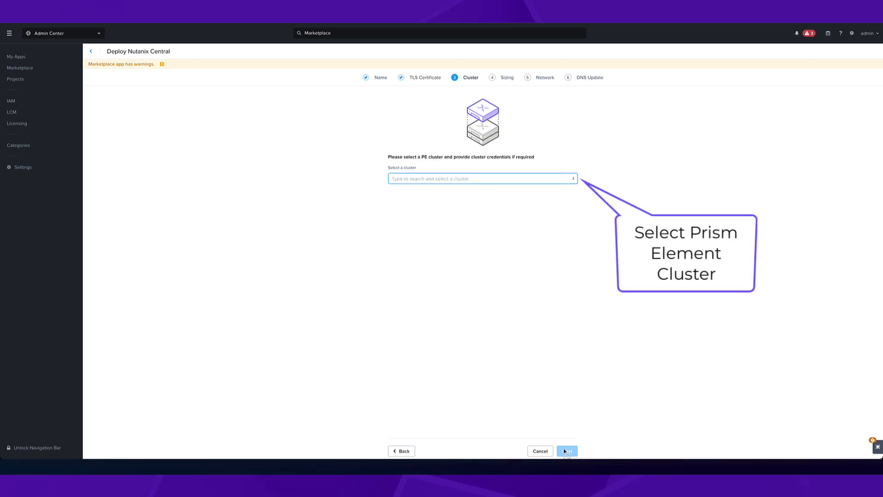
Choose the AHV cluster auto_cluster_nested_688c913e7298f61ba1802729 for the deployment and accept the Small sizing.
{"action": "left_click", "coordinate": [423, 181]}
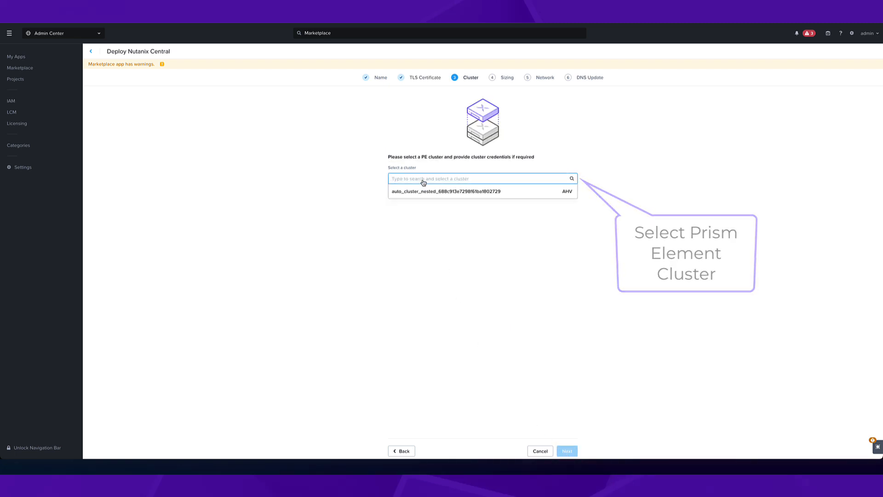
{"action": "left_click", "coordinate": [423, 192]}
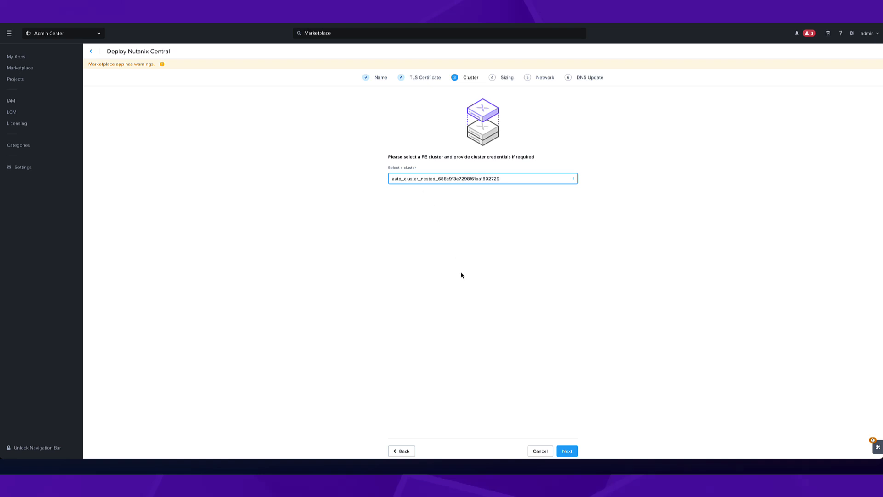
{"action": "left_click", "coordinate": [569, 451]}
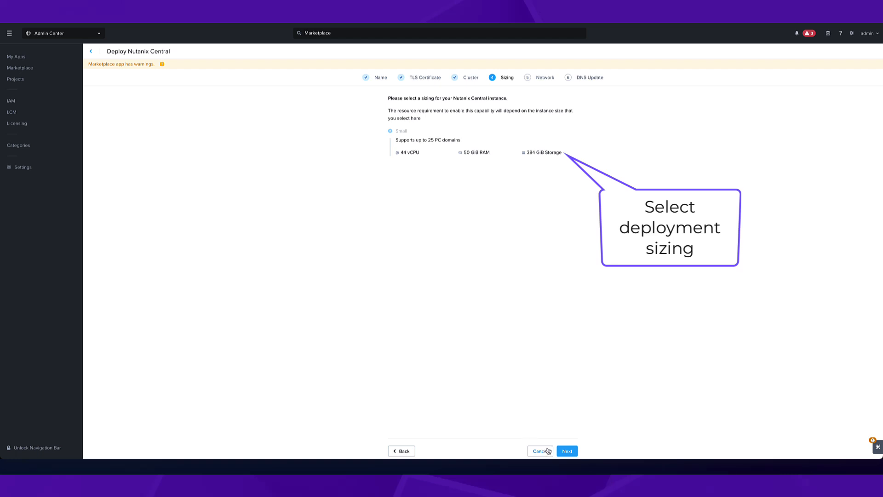
{"action": "left_click", "coordinate": [564, 451]}
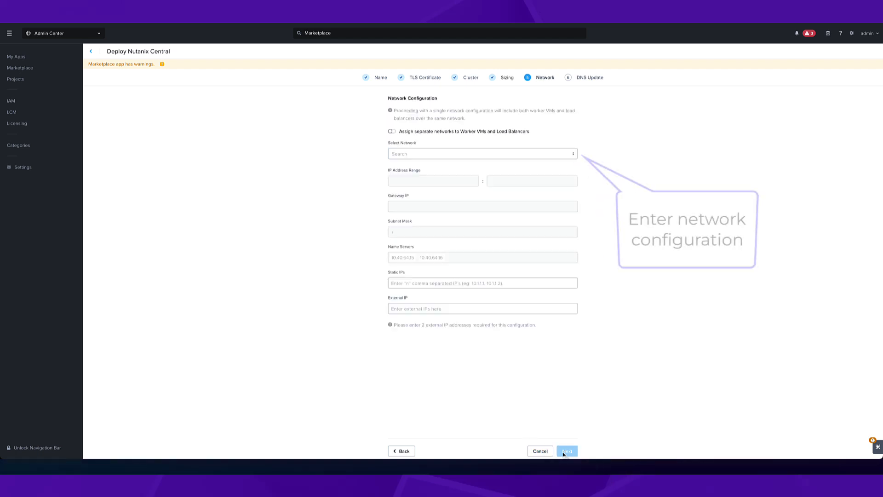
Select the nc-subnet network and add the static IPs 10.101.35.86 and 10.101.35.87.
{"action": "left_click", "coordinate": [420, 157]}
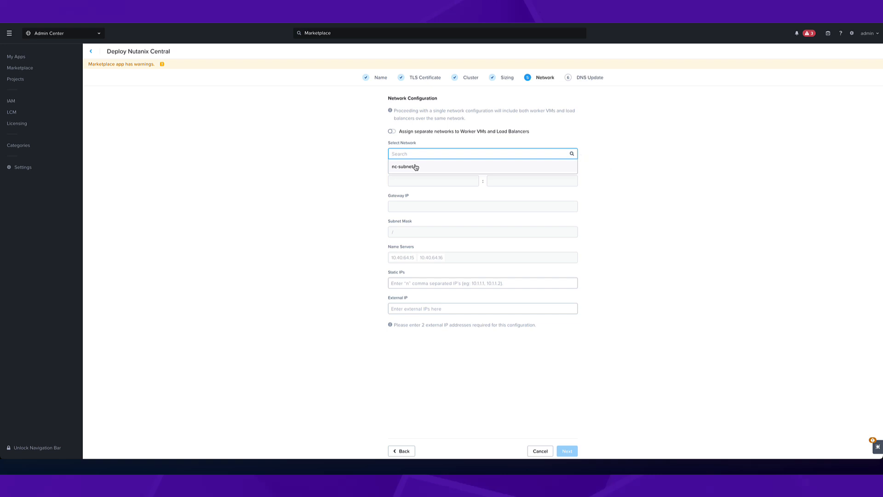
{"action": "left_click", "coordinate": [416, 167]}
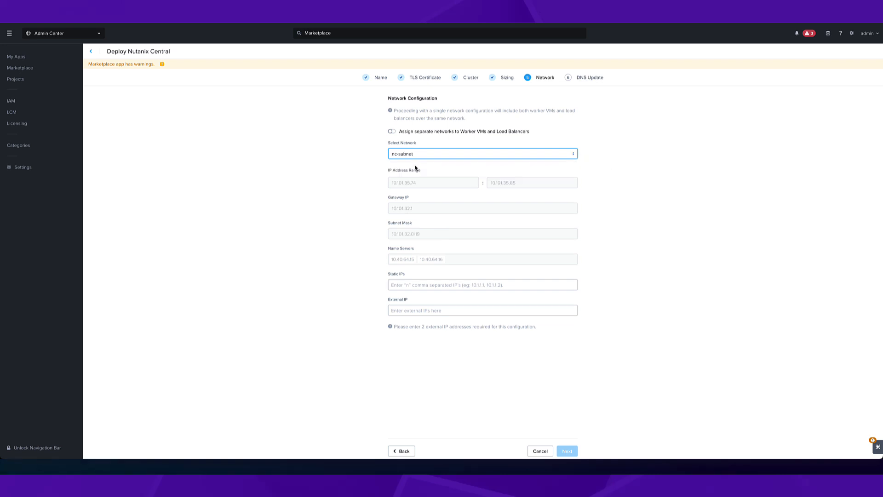
{"action": "left_click", "coordinate": [421, 284]}
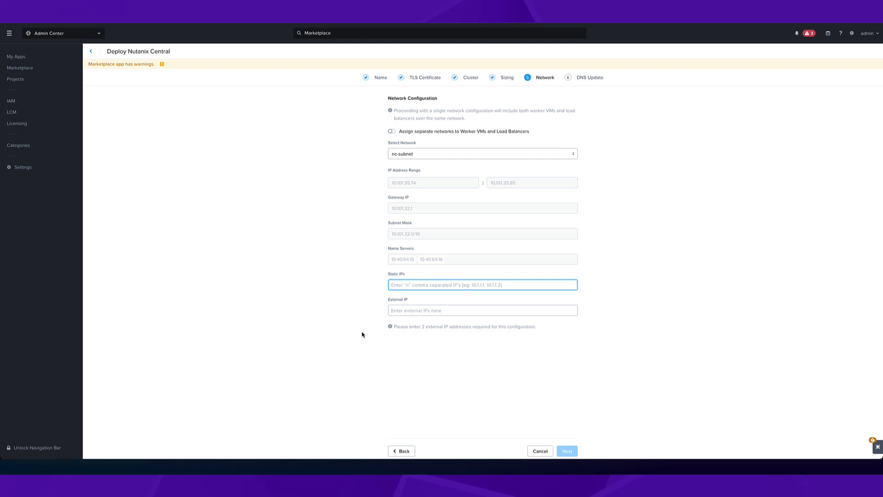
{"action": "type", "text": "1"}
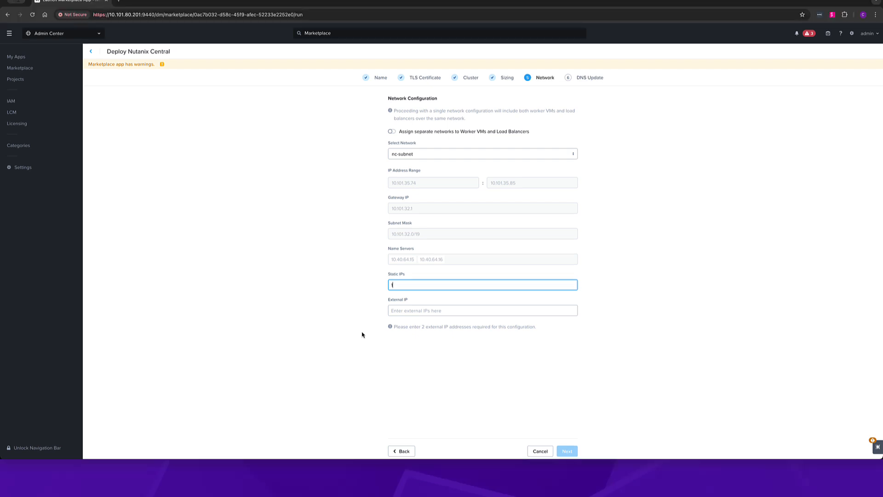
{"action": "type", "text": "0.101.35.86"}
{"action": "key", "text": "Return"}
{"action": "type", "text": "10.10"}
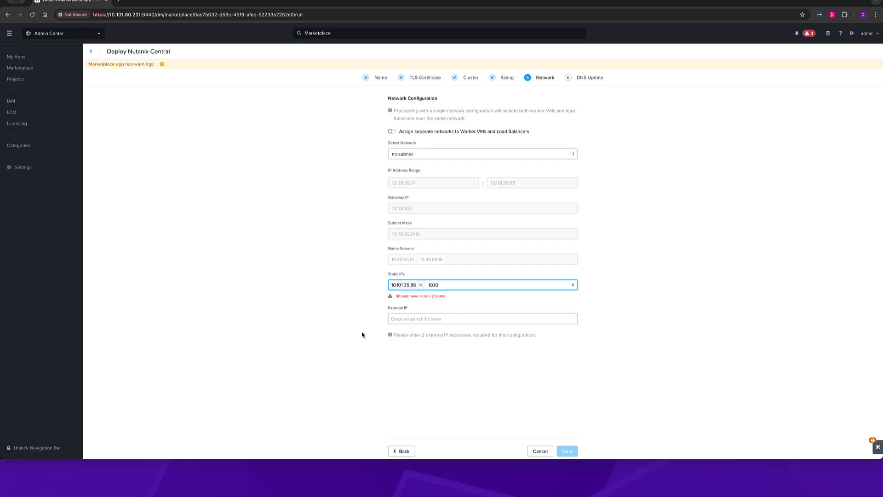
{"action": "type", "text": "1.35.87"}
{"action": "key", "text": "Return"}
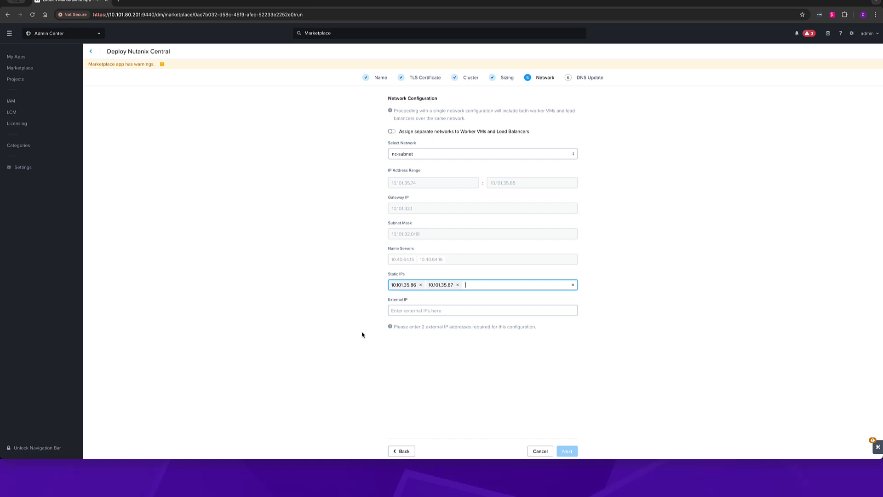
Add 10.101.35.88 and 10.101.35.89 as the external IPs in the network configuration.
{"action": "left_click", "coordinate": [447, 310]}
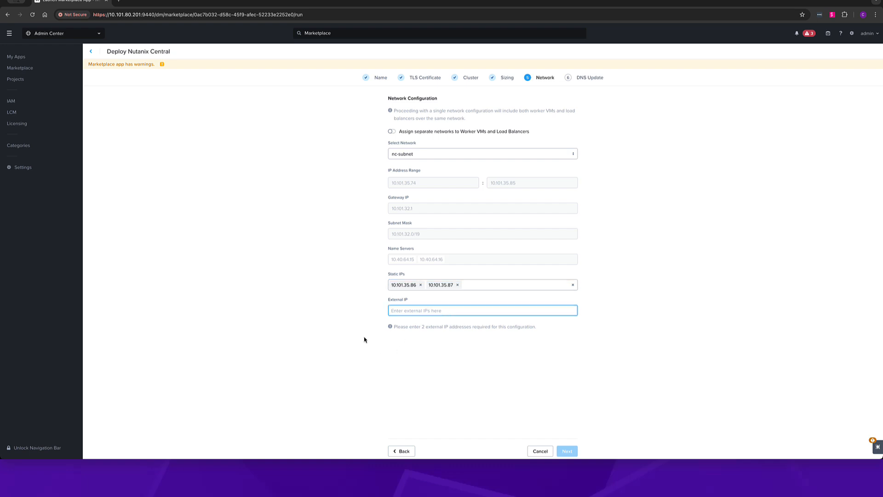
{"action": "type", "text": "10.101.35.88"}
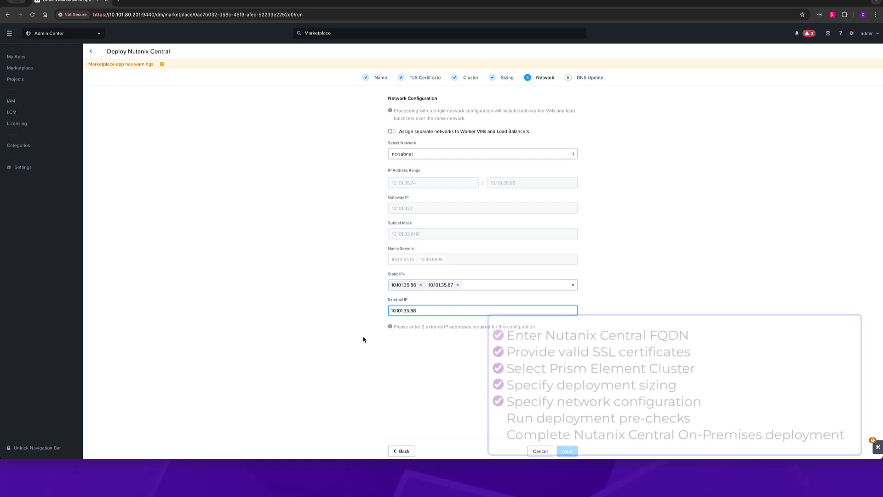
{"action": "key", "text": "Return"}
{"action": "type", "text": "10.101.35.89"}
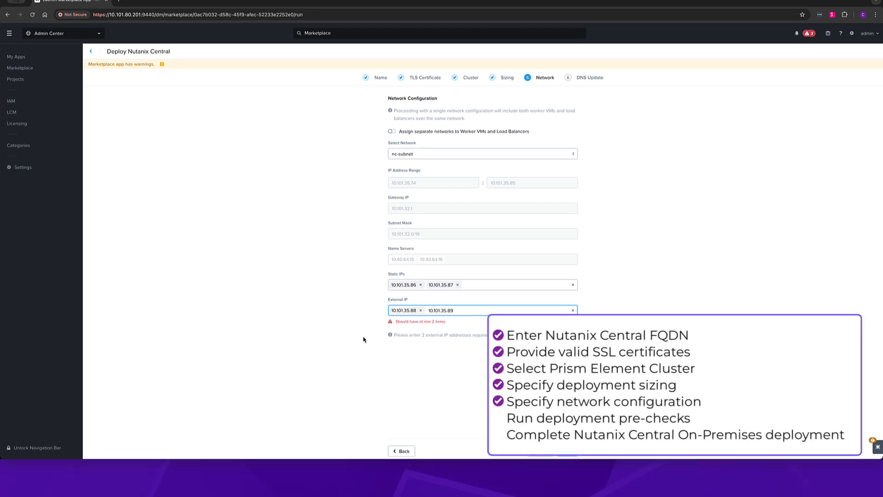
{"action": "key", "text": "Return"}
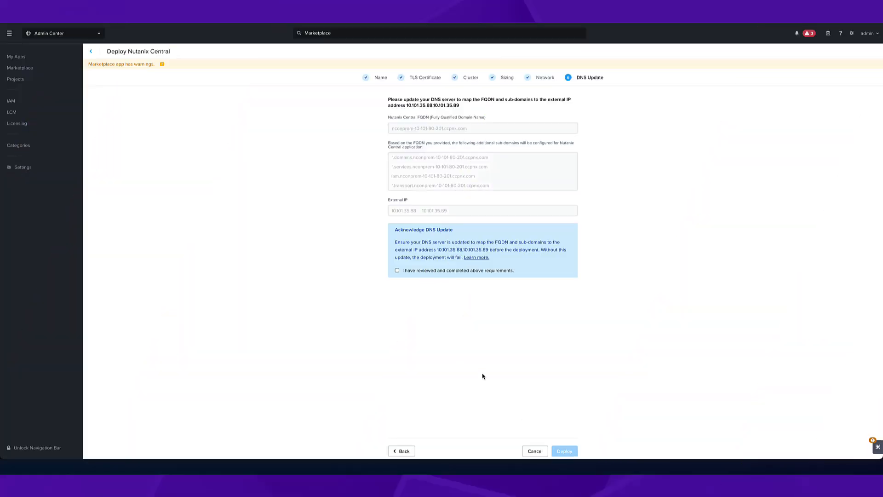
Acknowledge the DNS update requirements, deploy Nutanix Central, and open its application page.
{"action": "left_click", "coordinate": [397, 271]}
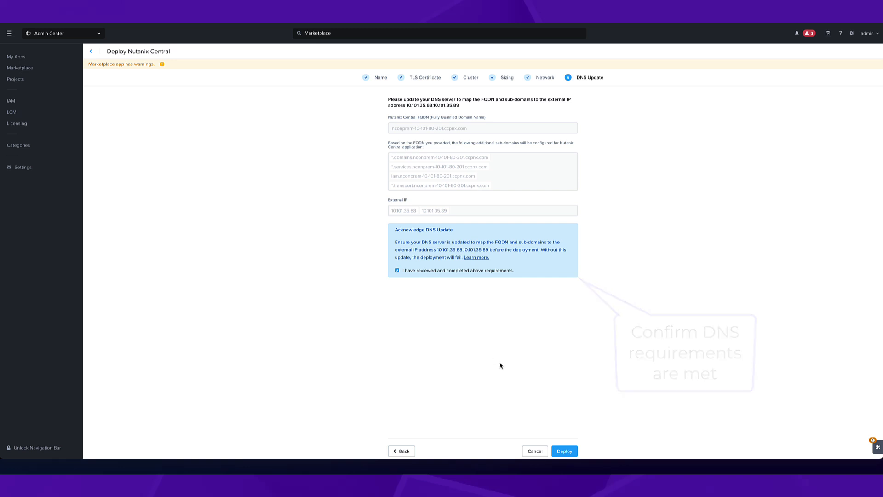
{"action": "left_click", "coordinate": [566, 451]}
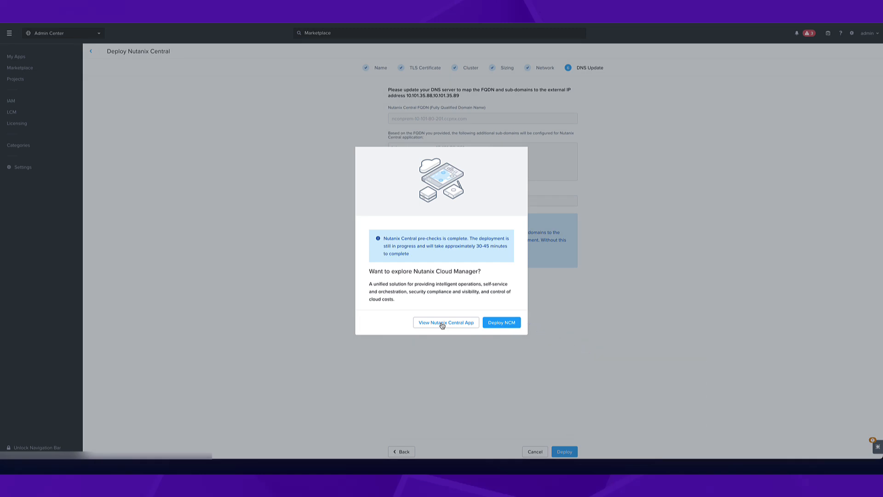
{"action": "left_click", "coordinate": [442, 324]}
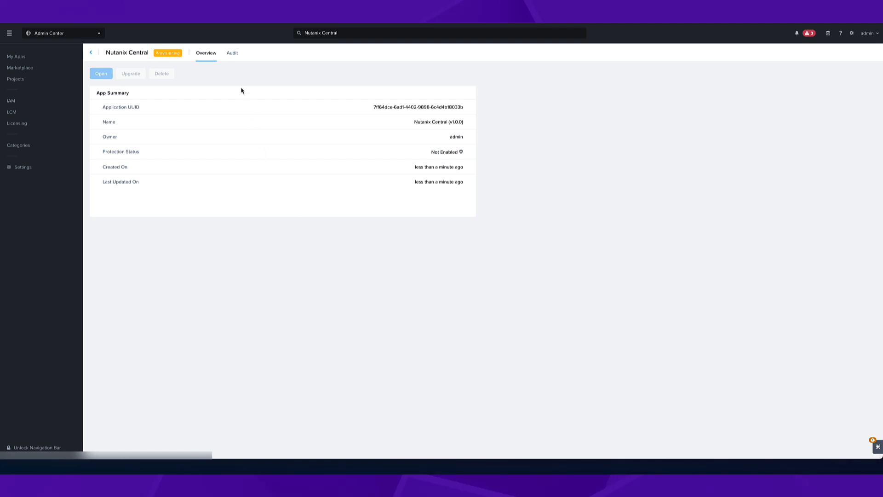
Examine the Create action and its NCService - Substrate Create stage in the Nutanix Central deployment audit.
{"action": "left_click", "coordinate": [232, 54]}
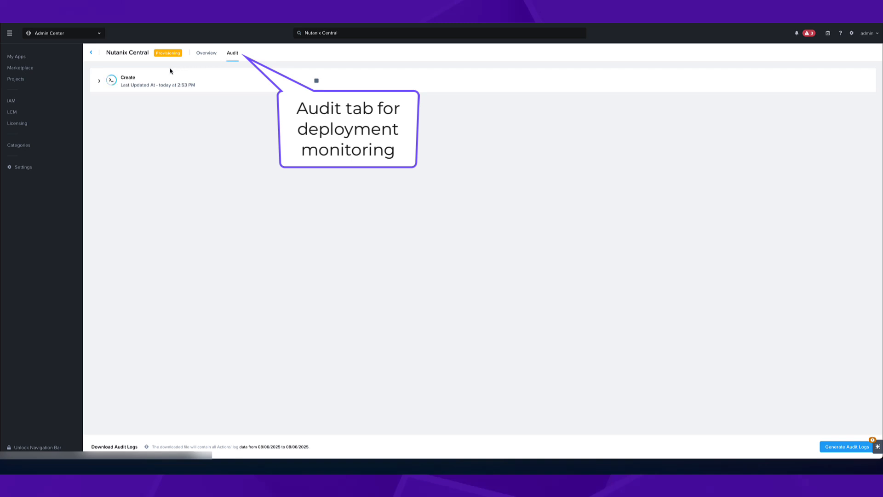
{"action": "left_click", "coordinate": [100, 84]}
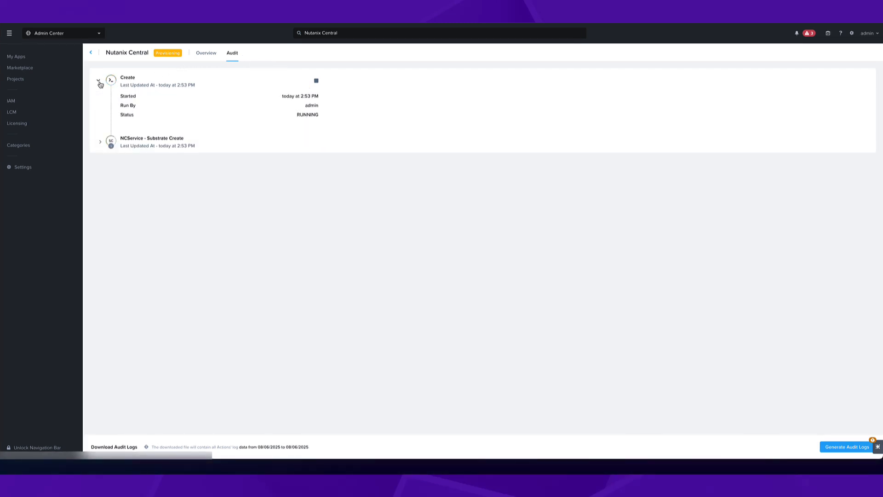
{"action": "left_click", "coordinate": [100, 143]}
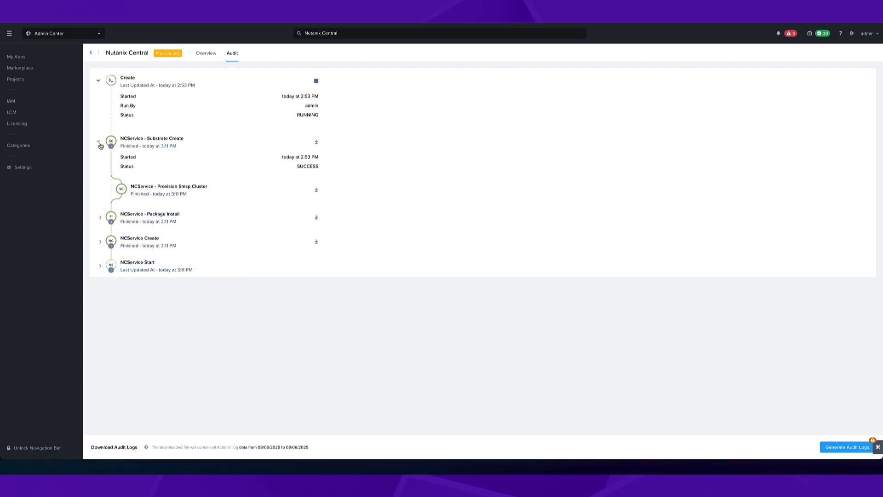
{"action": "left_click", "coordinate": [100, 146]}
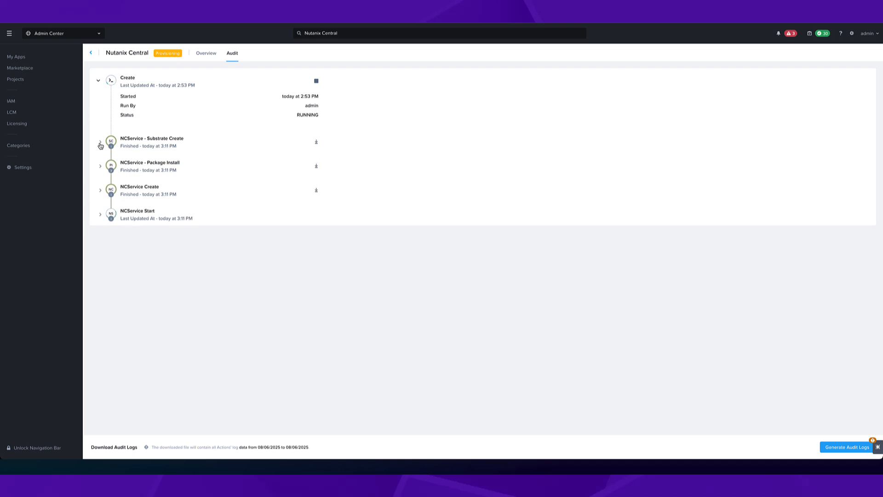
Examine the NCService Start stage and read the Start NC service output through to its final lines.
{"action": "left_click", "coordinate": [100, 214]}
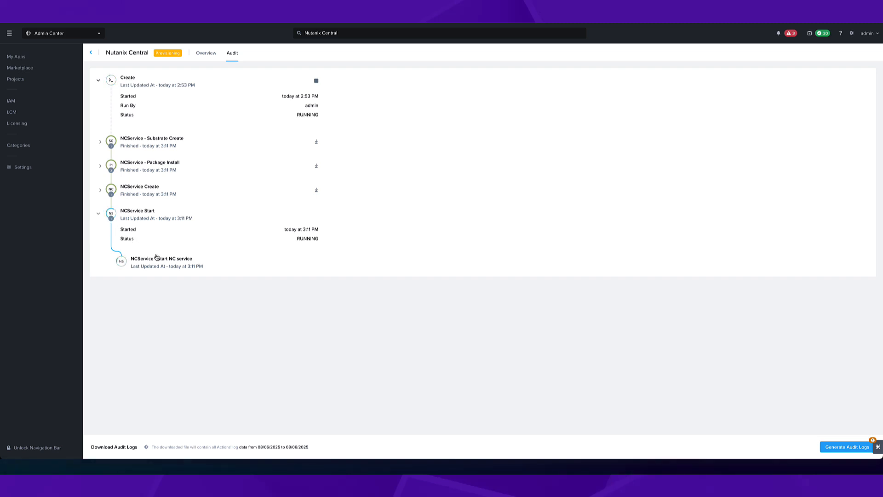
{"action": "left_click", "coordinate": [172, 265]}
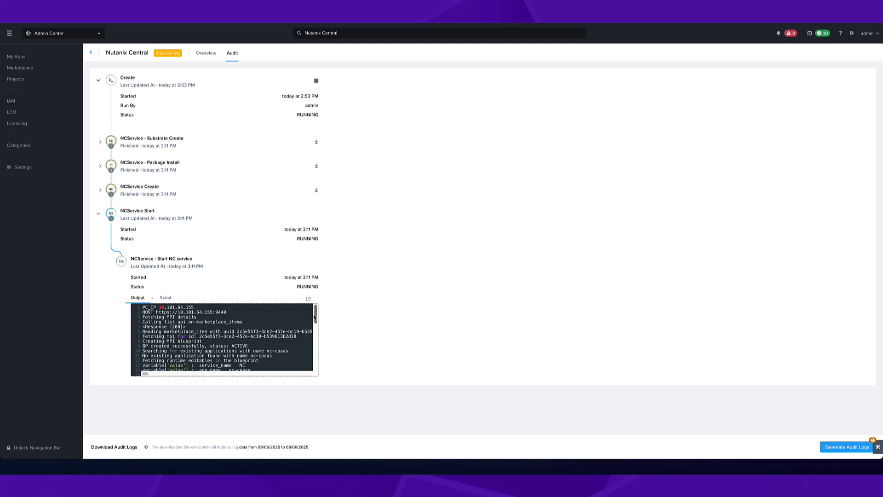
{"action": "left_click_drag", "start_coordinate": [316, 313], "coordinate": [318, 361]}
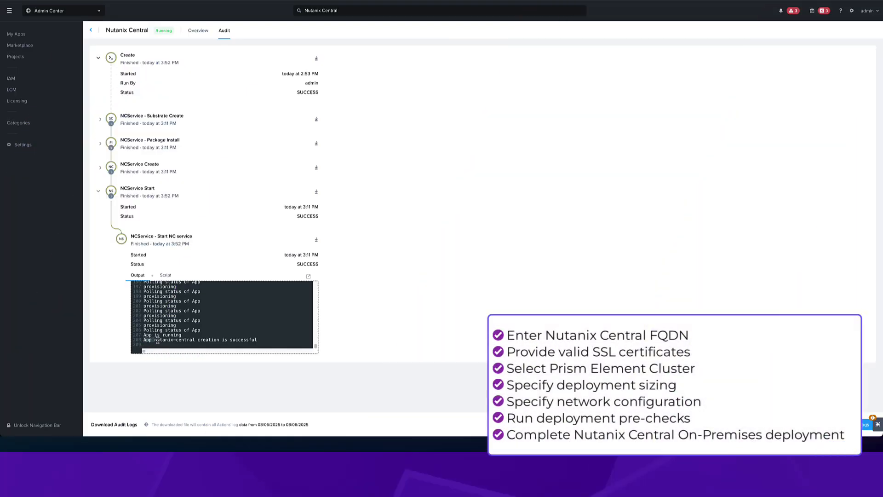
{"action": "left_click_drag", "start_coordinate": [157, 340], "coordinate": [257, 340]}
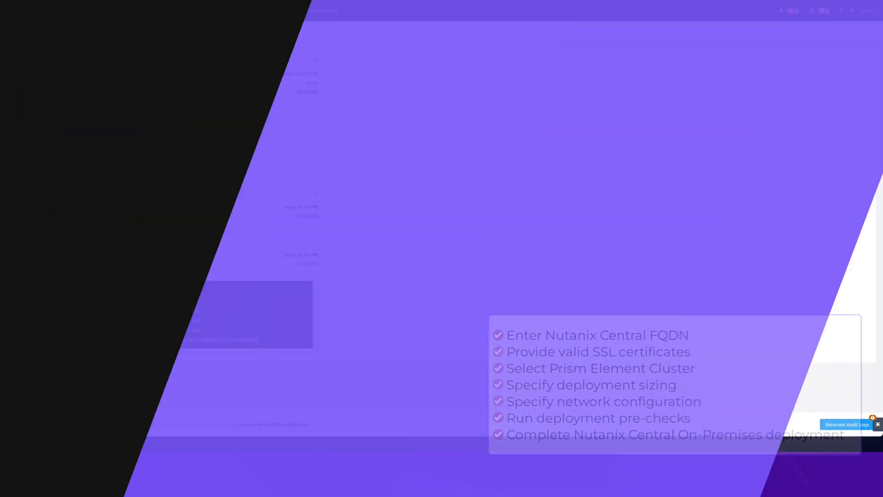